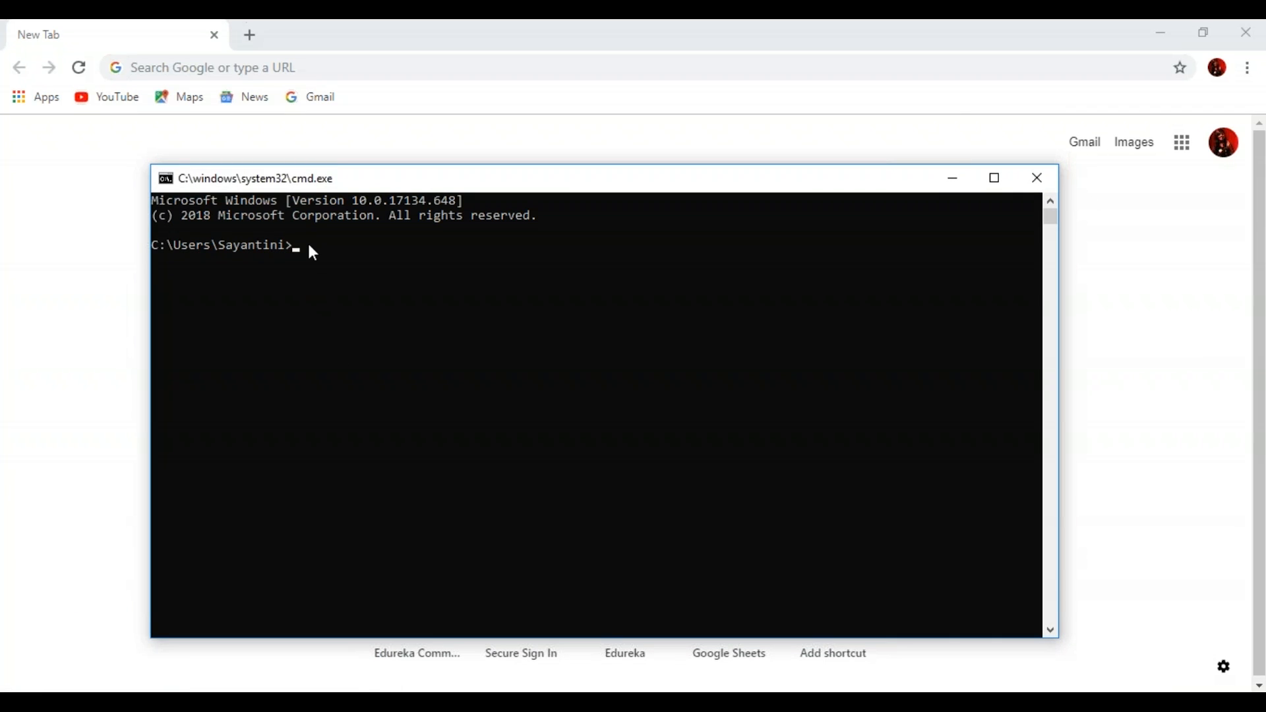
- Check the installed Java version by running java -version in the command prompt, and close the prompt
text(java -version)
key(Return)
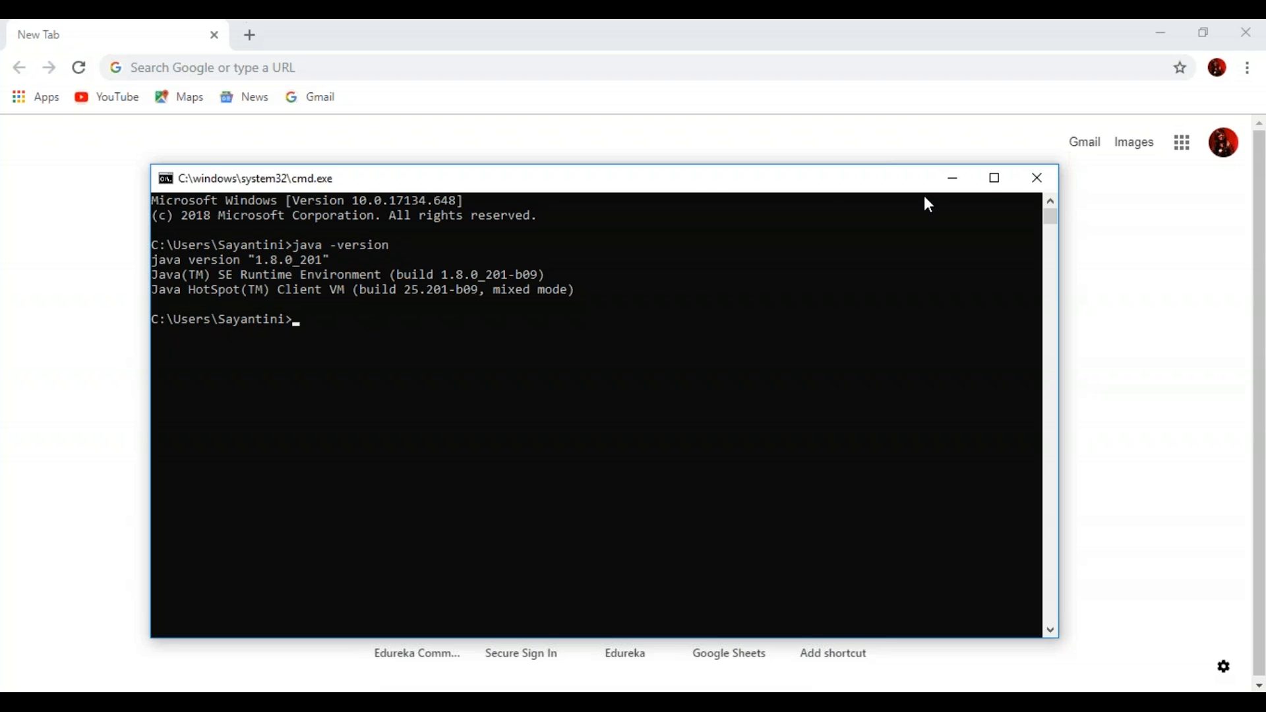
click(1027, 180)
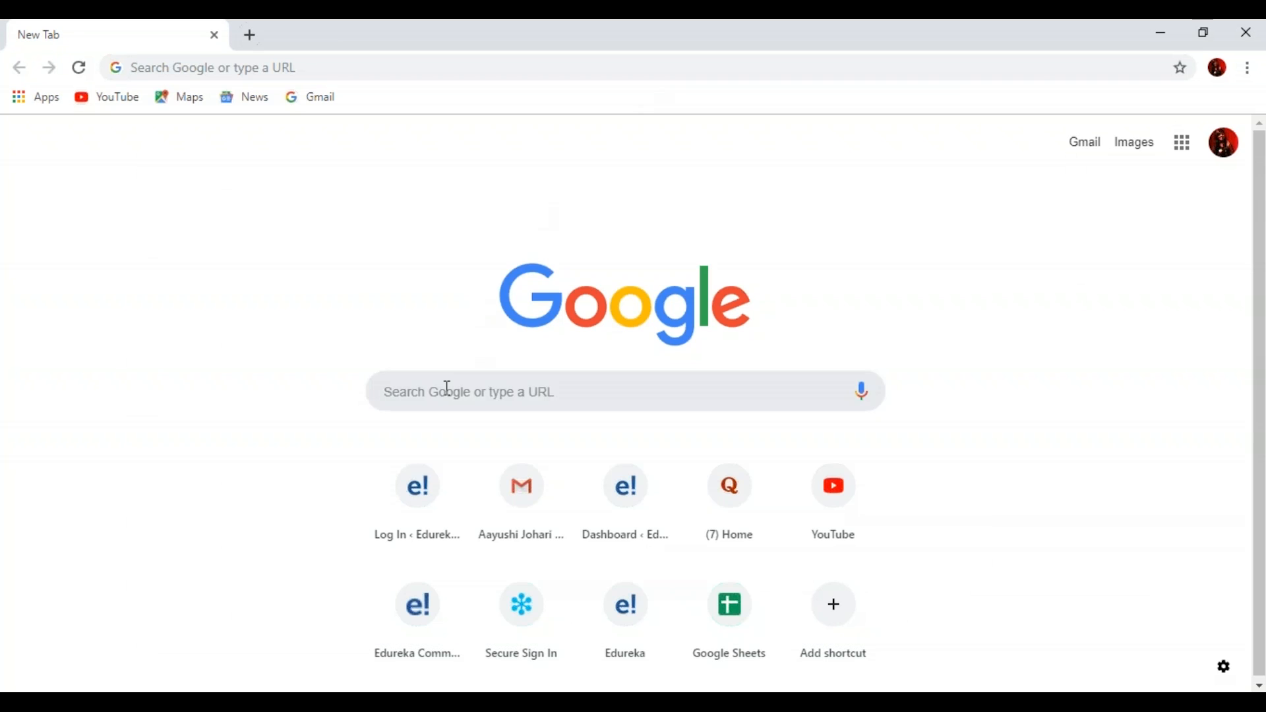
- Search the web for "download jmeter" and download the apache-jmeter-5.1.1.zip binary from the Apache JMeter download page
click(448, 392)
text(download jmeter)
key(Return)
click(267, 295)
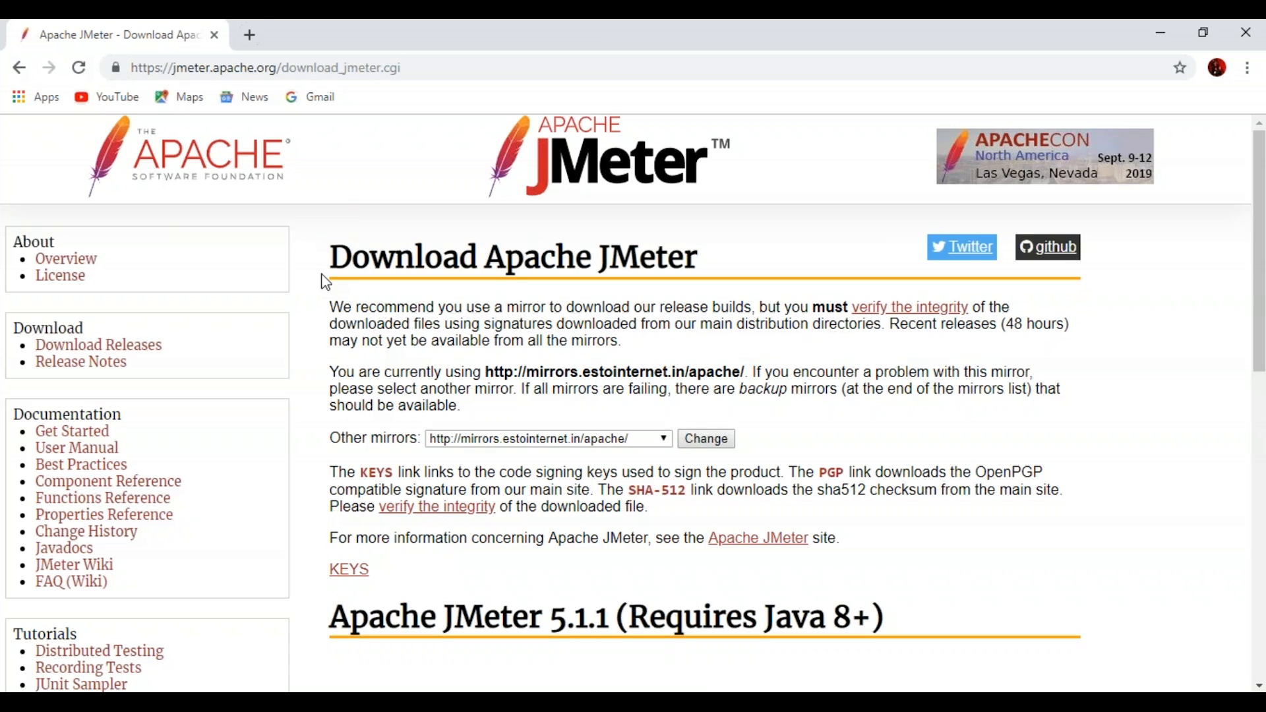
scroll(302, 338, down, 6)
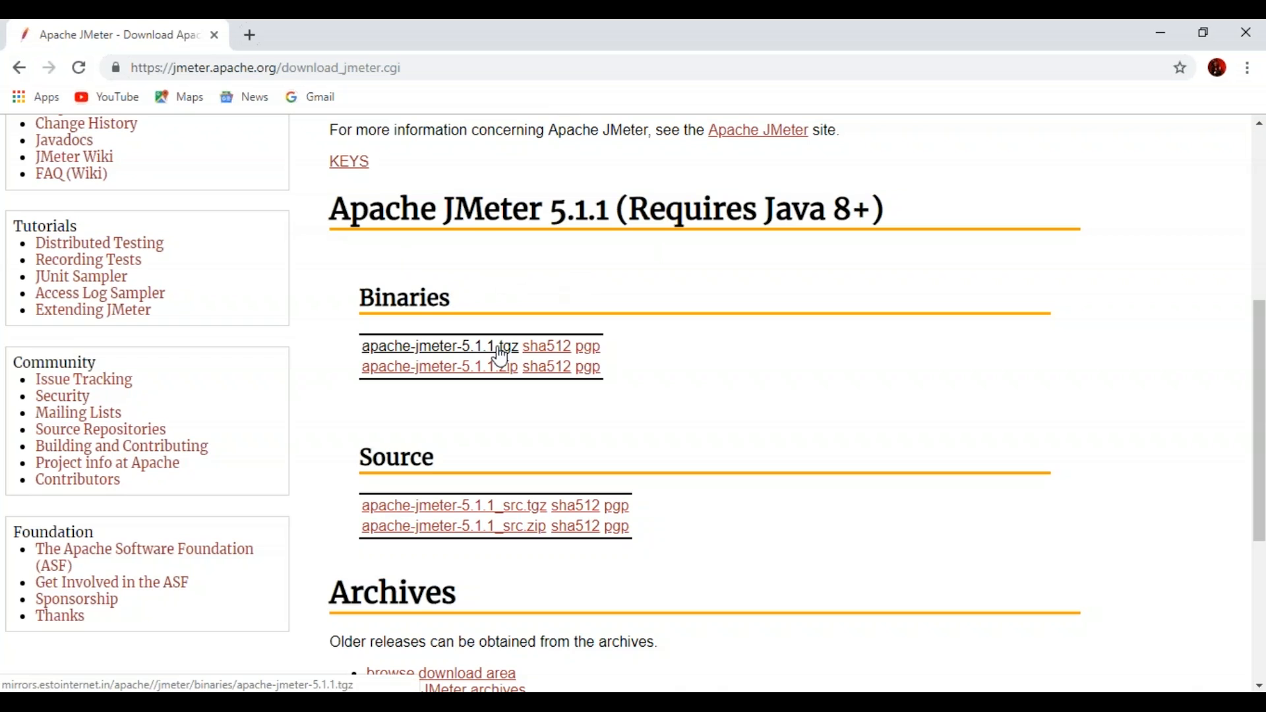
click(460, 370)
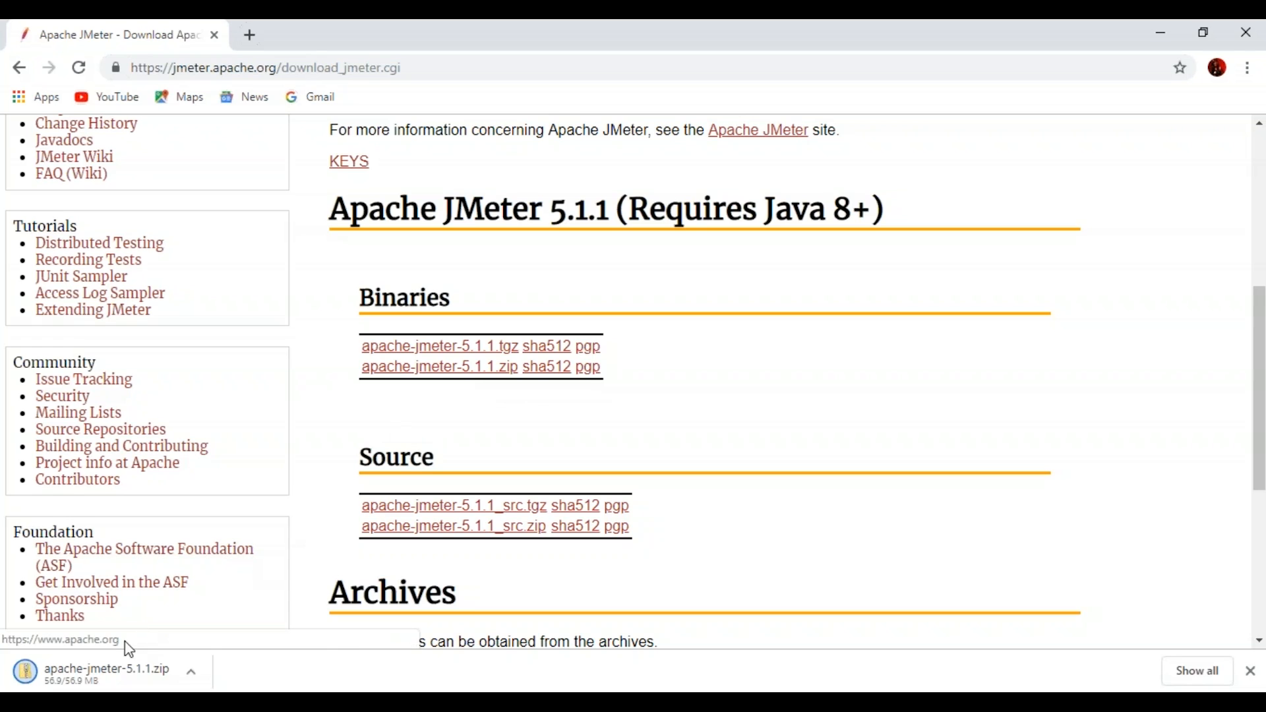
- Extract the downloaded apache-jmeter-5.1.1 archive into the apache-jmeter-5.1.1 folder in Downloads
click(116, 678)
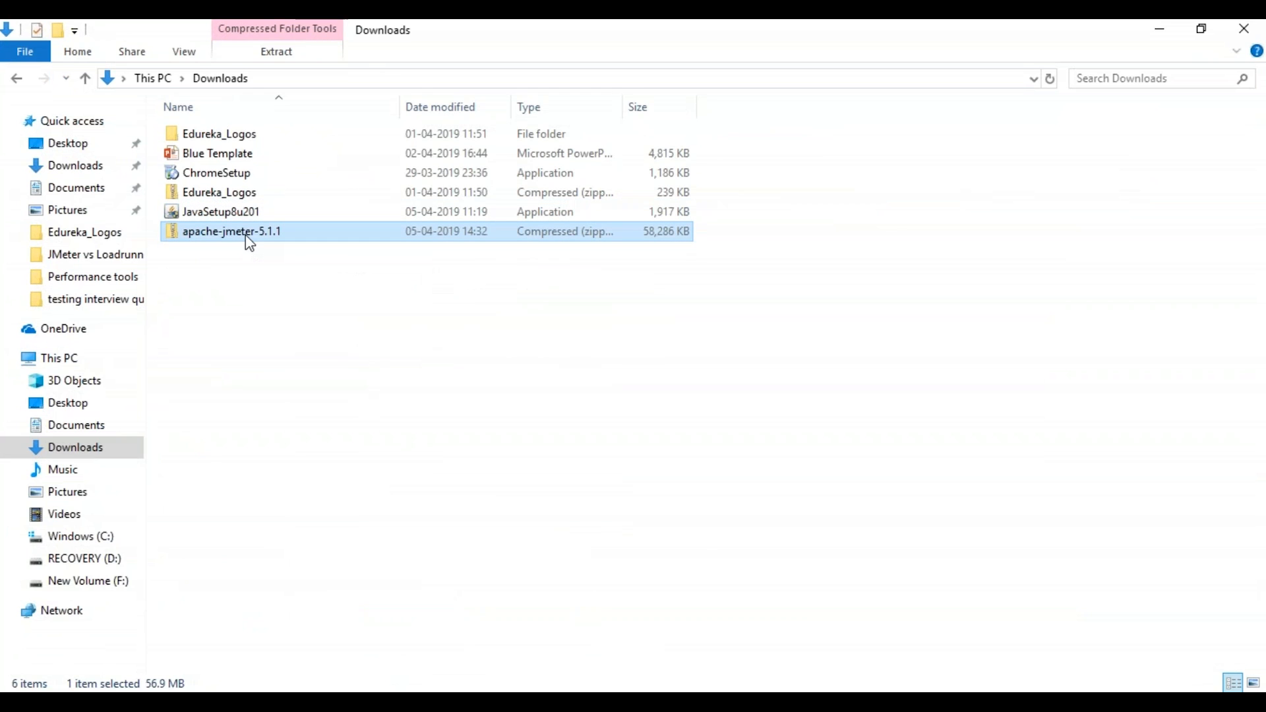
right_click(245, 236)
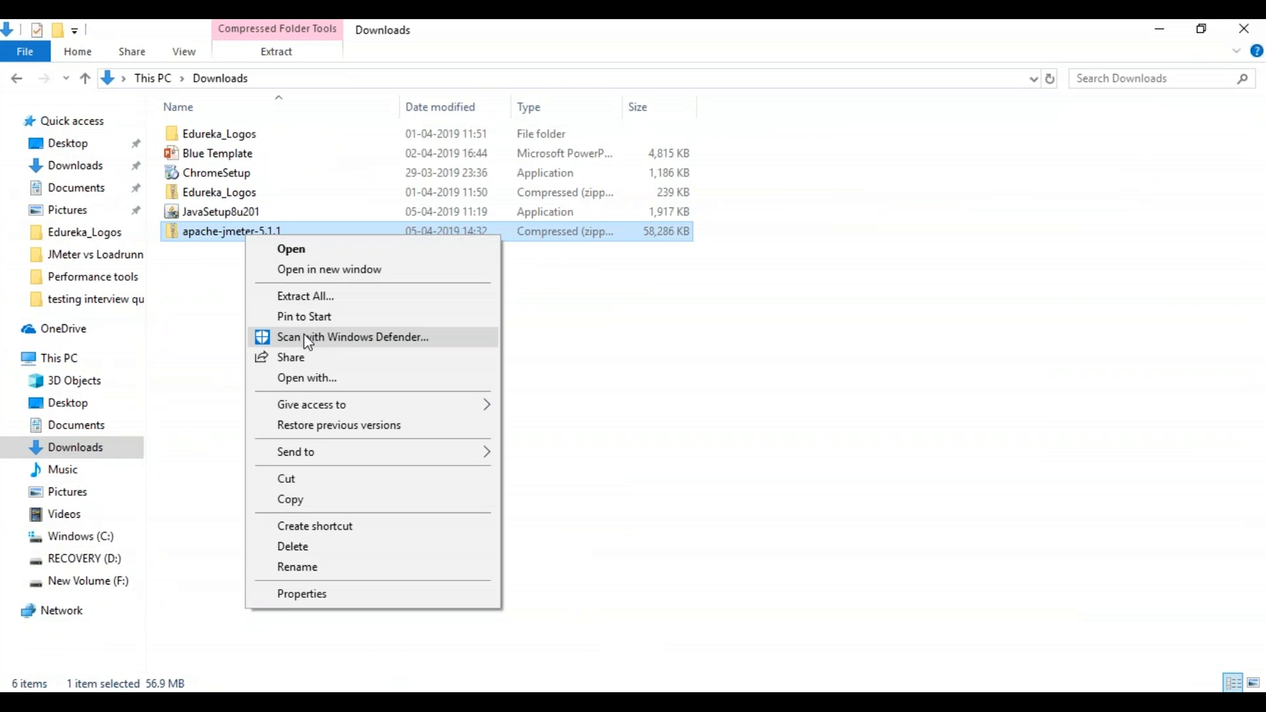
click(299, 295)
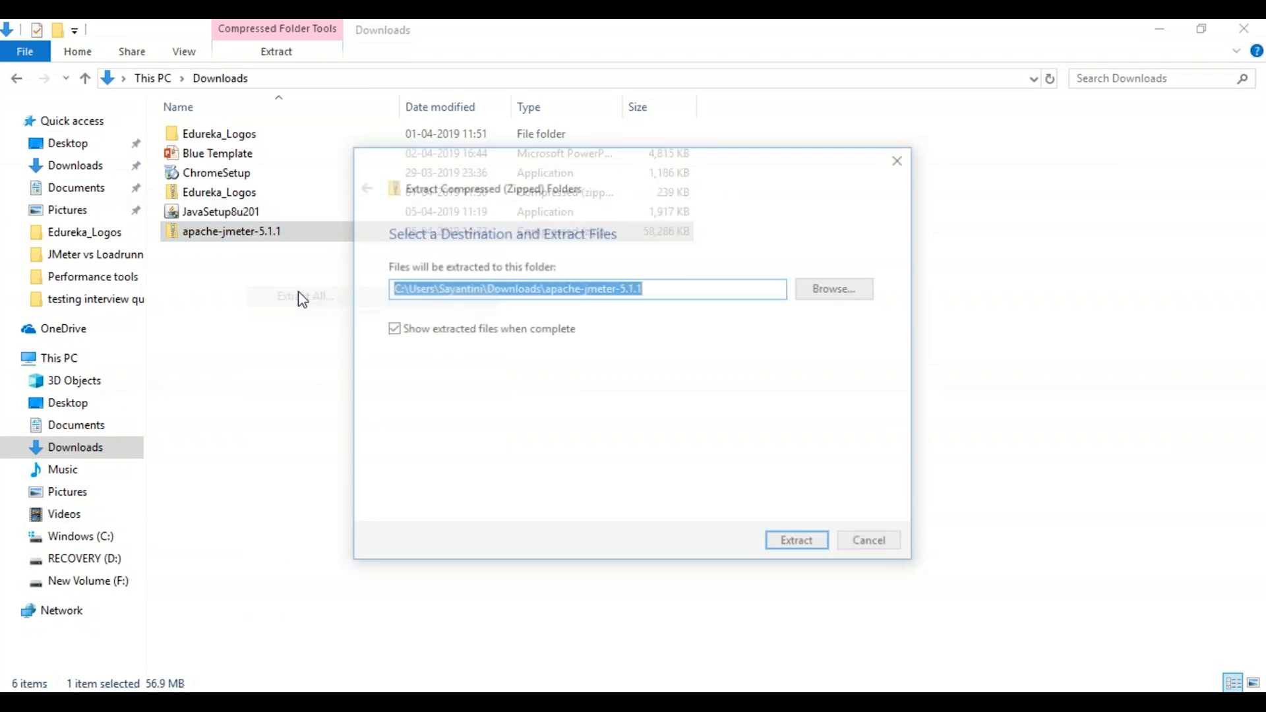
click(817, 548)
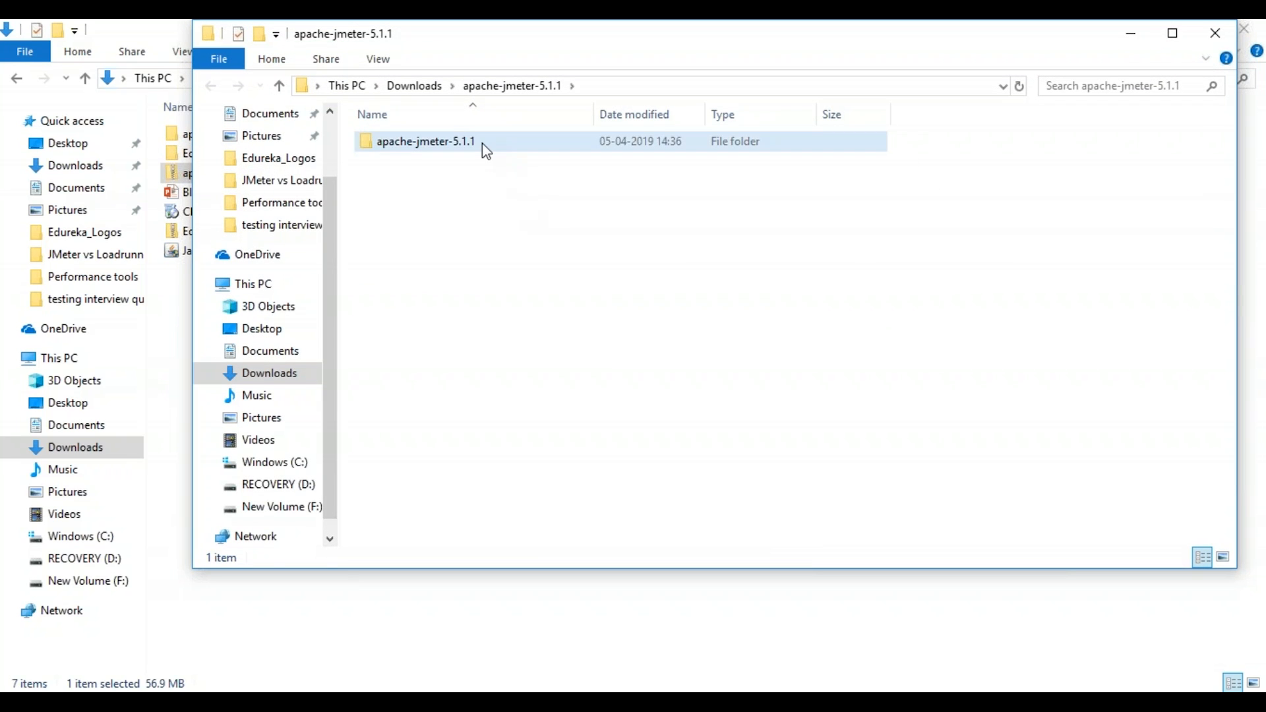
- Open the bin folder of the extracted JMeter package and launch the jmeter Windows batch file
double_click(483, 147)
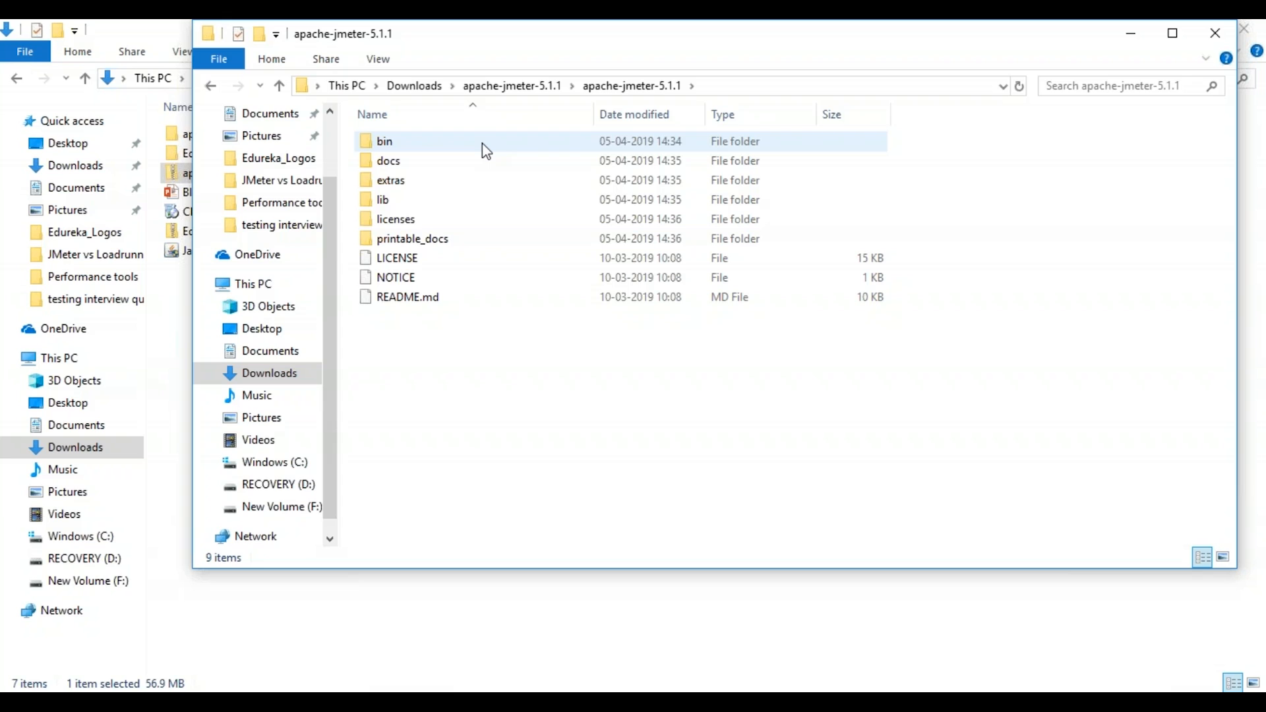
double_click(483, 147)
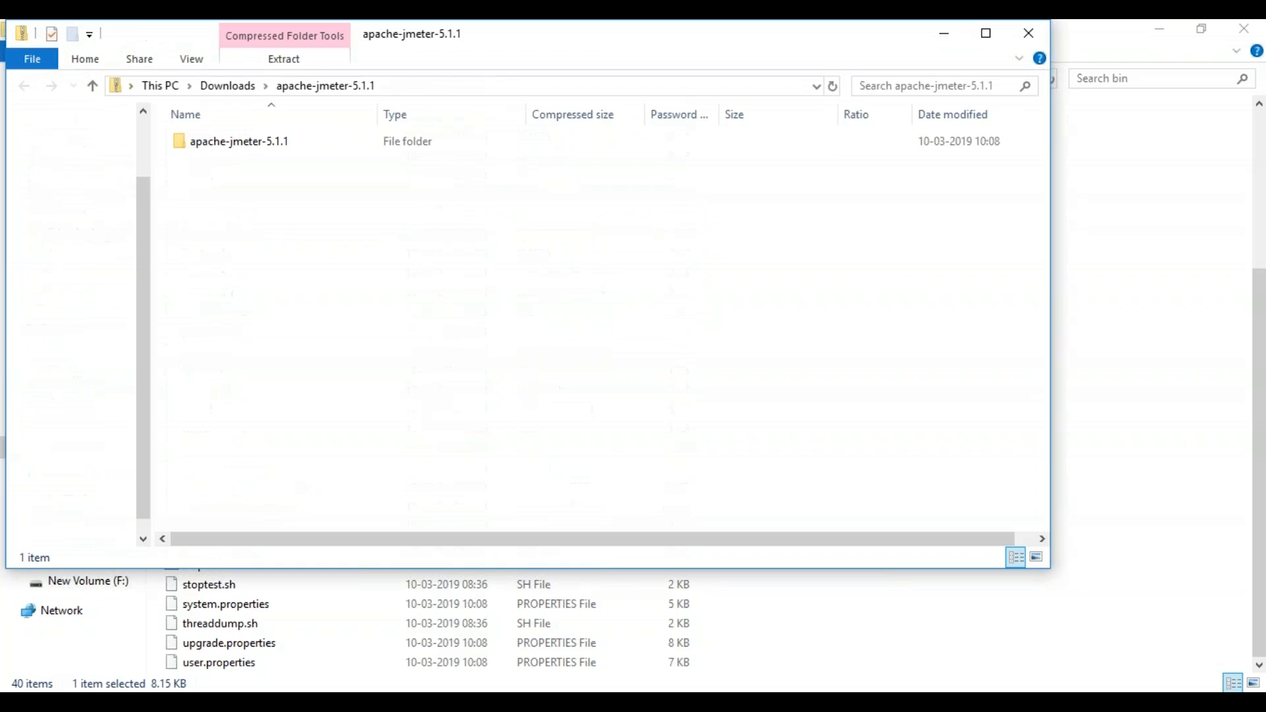
click(1029, 38)
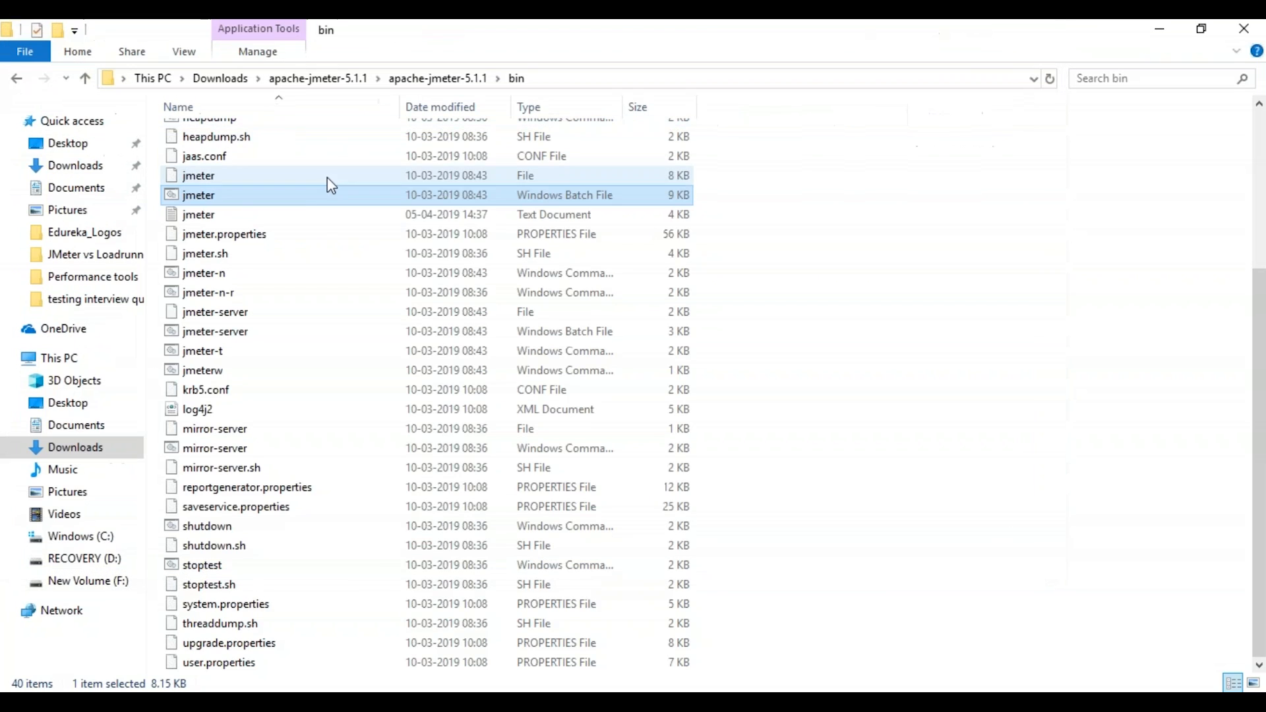
double_click(239, 197)
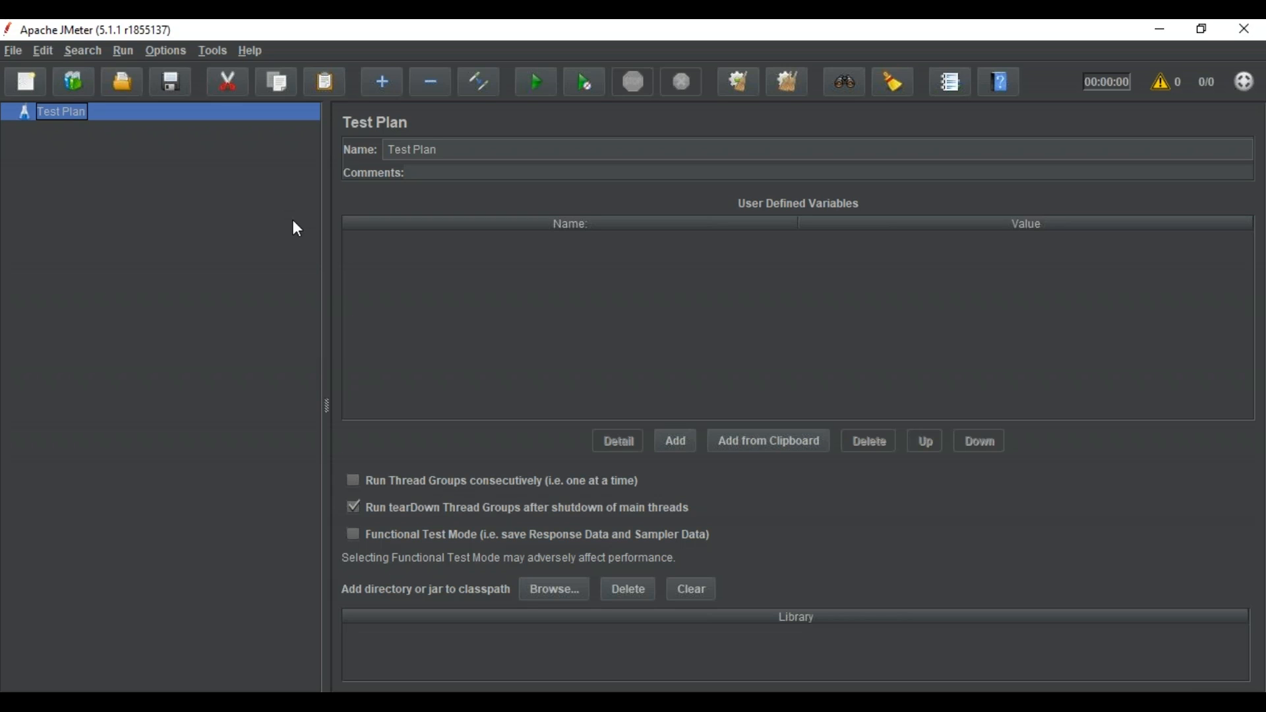
- Rename the test plan as edureka
triple_click(442, 150)
text(e)
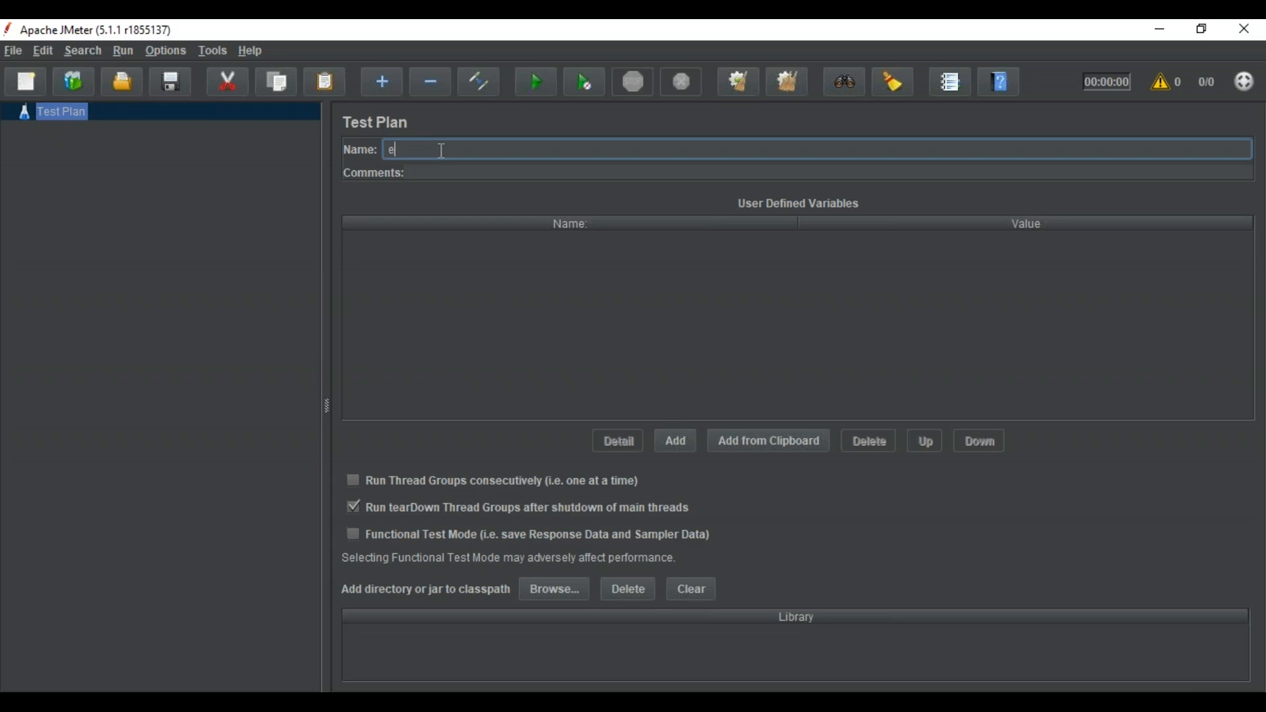
text(dureka)
- Add a Thread Group to the edureka test plan
right_click(50, 112)
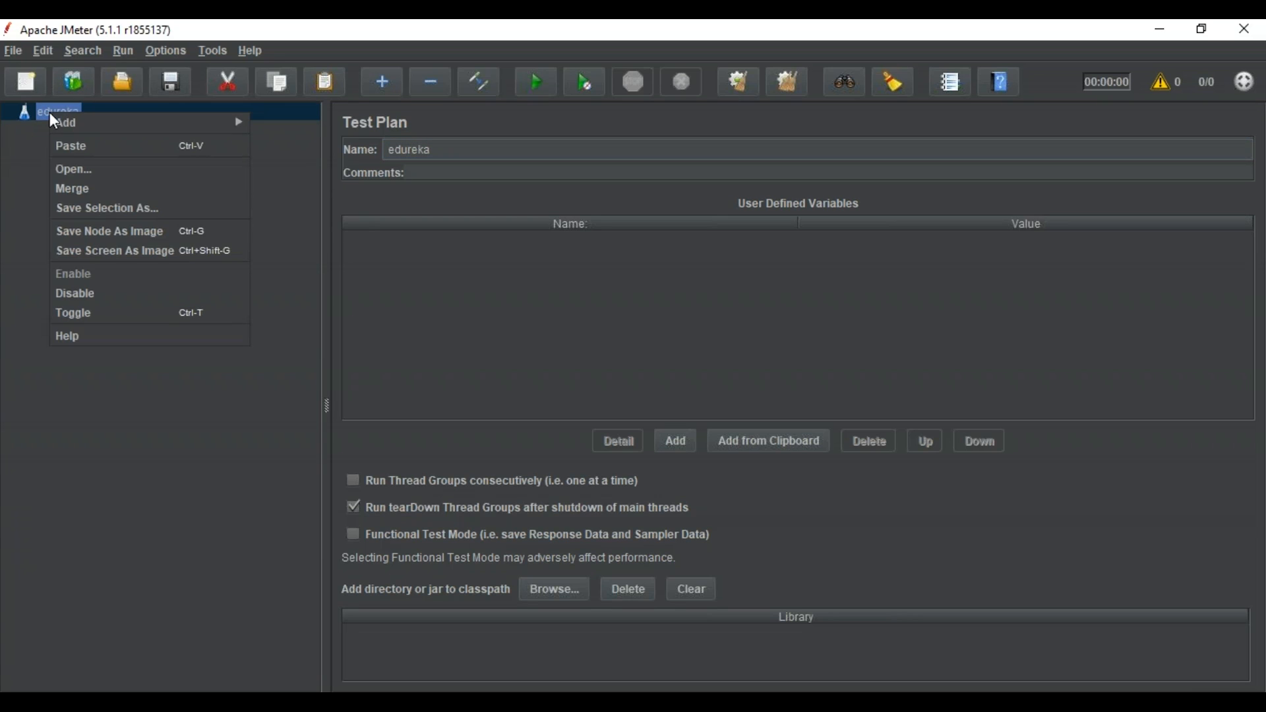
mouse_move(76, 127)
mouse_move(280, 120)
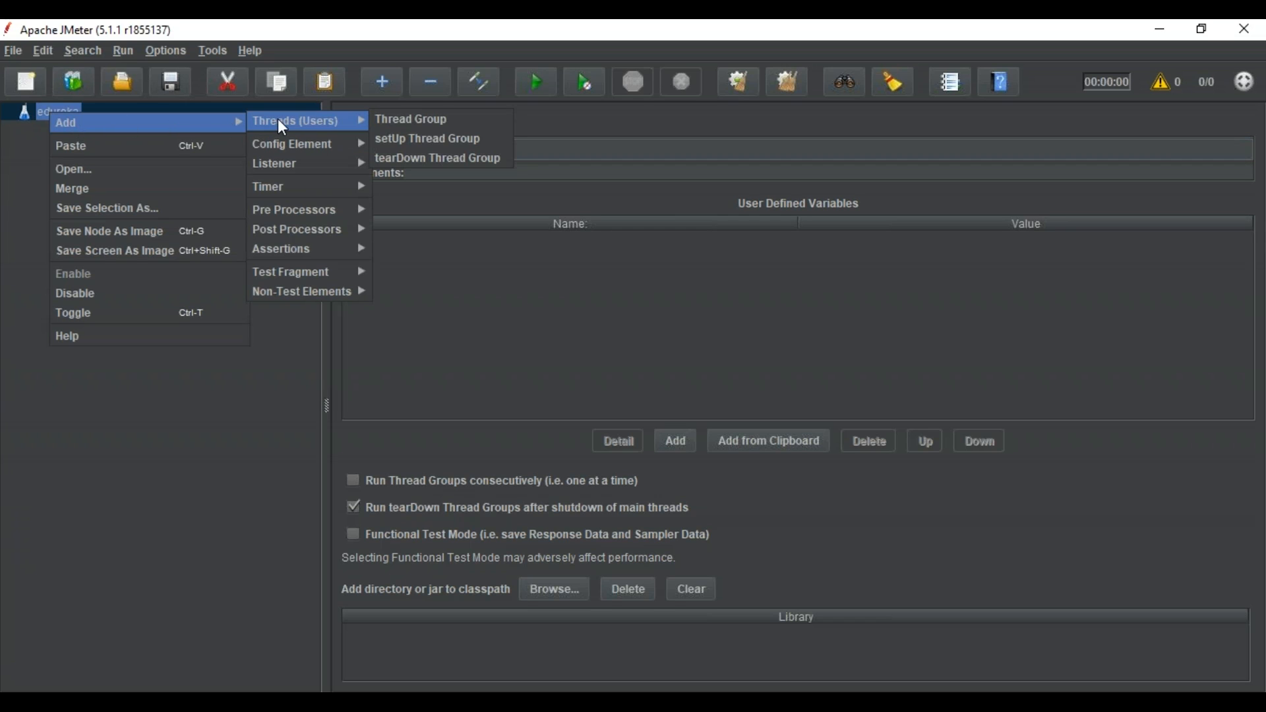
click(396, 120)
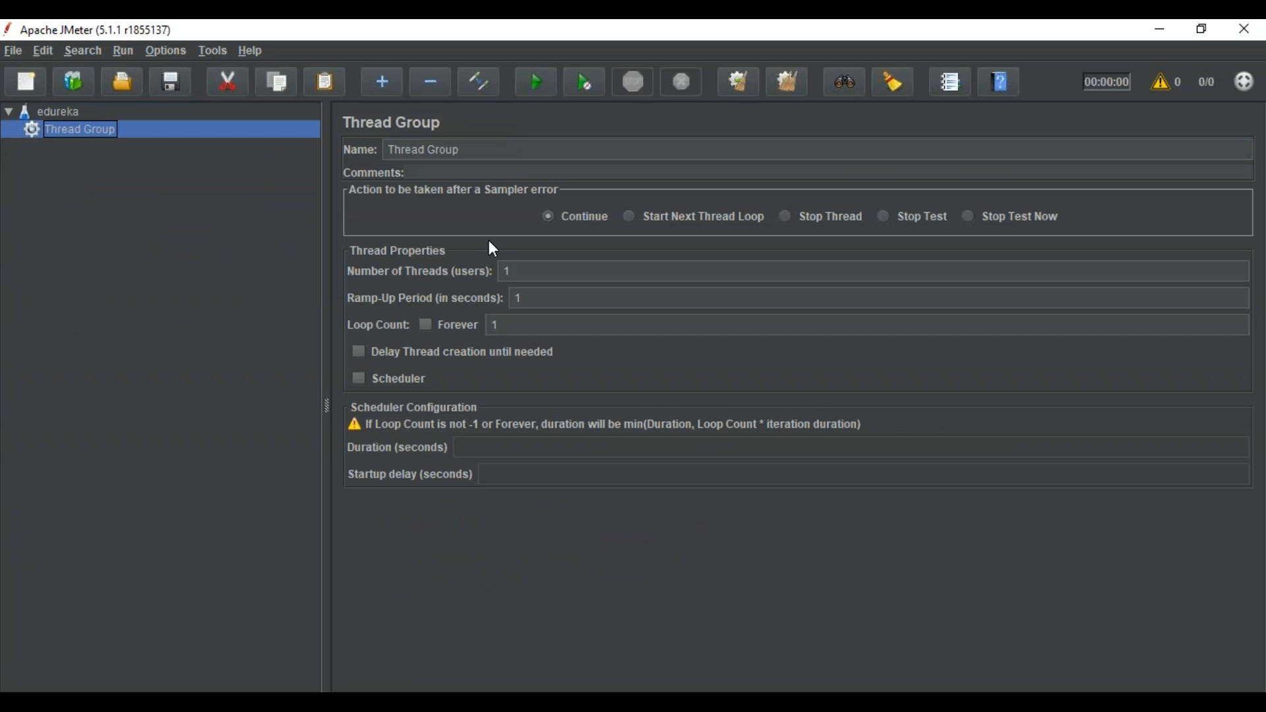
- Set the thread group's number of threads (users) to 5 and its loop count to 20
click(535, 273)
key(BackSpace)
text(5)
click(519, 319)
key(BackSpace)
text(20)
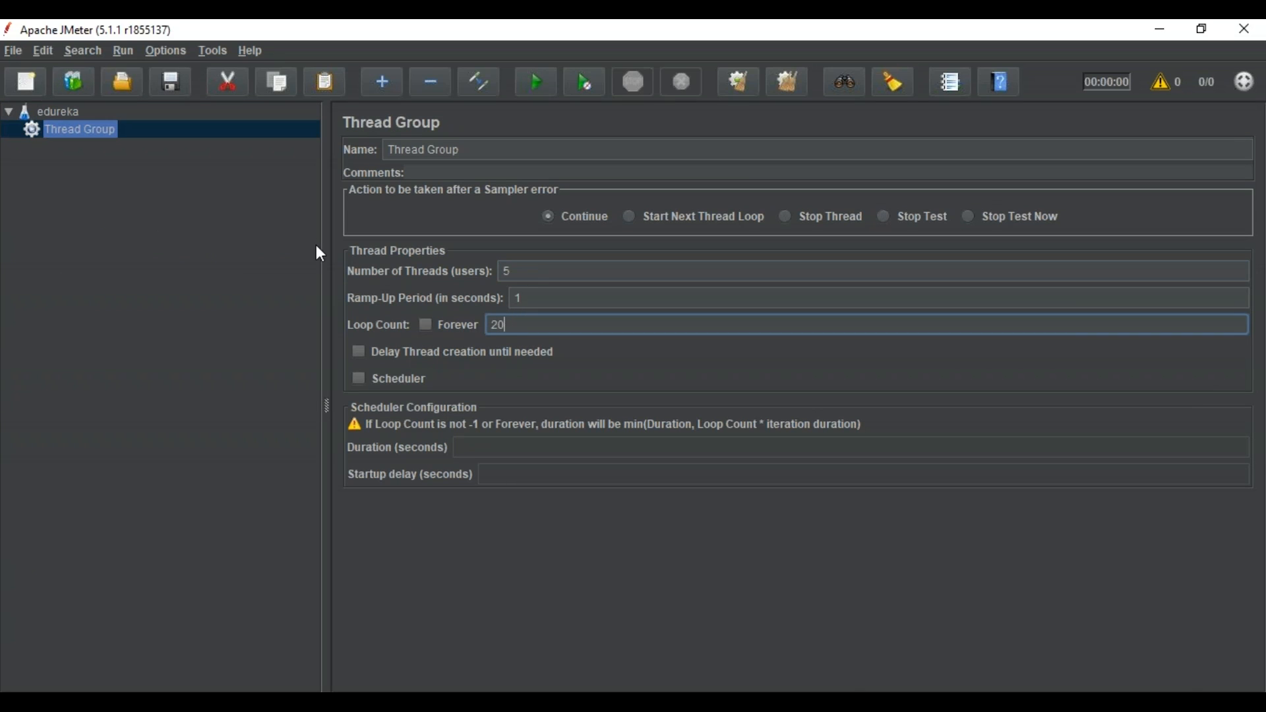
- Save the test plan in the bin folder as edureka.jmx
click(169, 86)
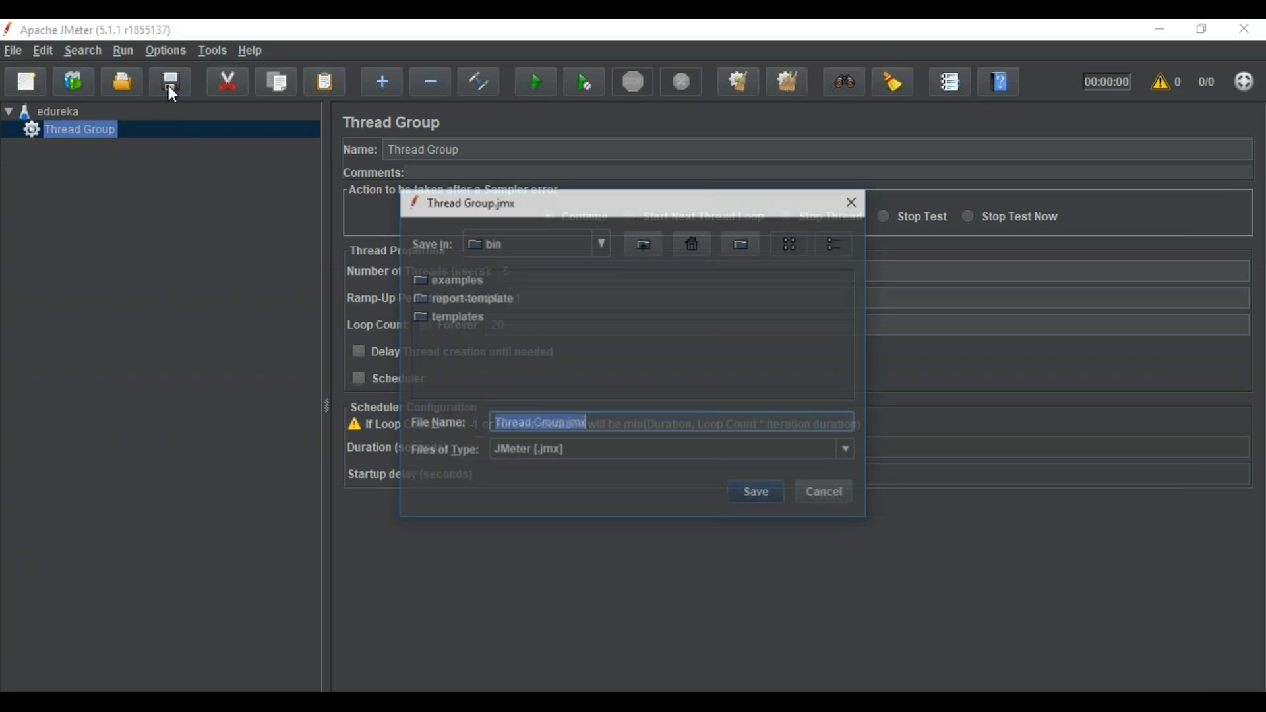
click(564, 423)
key(BackSpace)
key(BackSpace)
key(BackSpace)
key(BackSpace)
key(BackSpace)
key(BackSpace)
key(BackSpace)
key(BackSpace)
key(BackSpace)
key(BackSpace)
key(BackSpace)
key(BackSpace)
text(edureka)
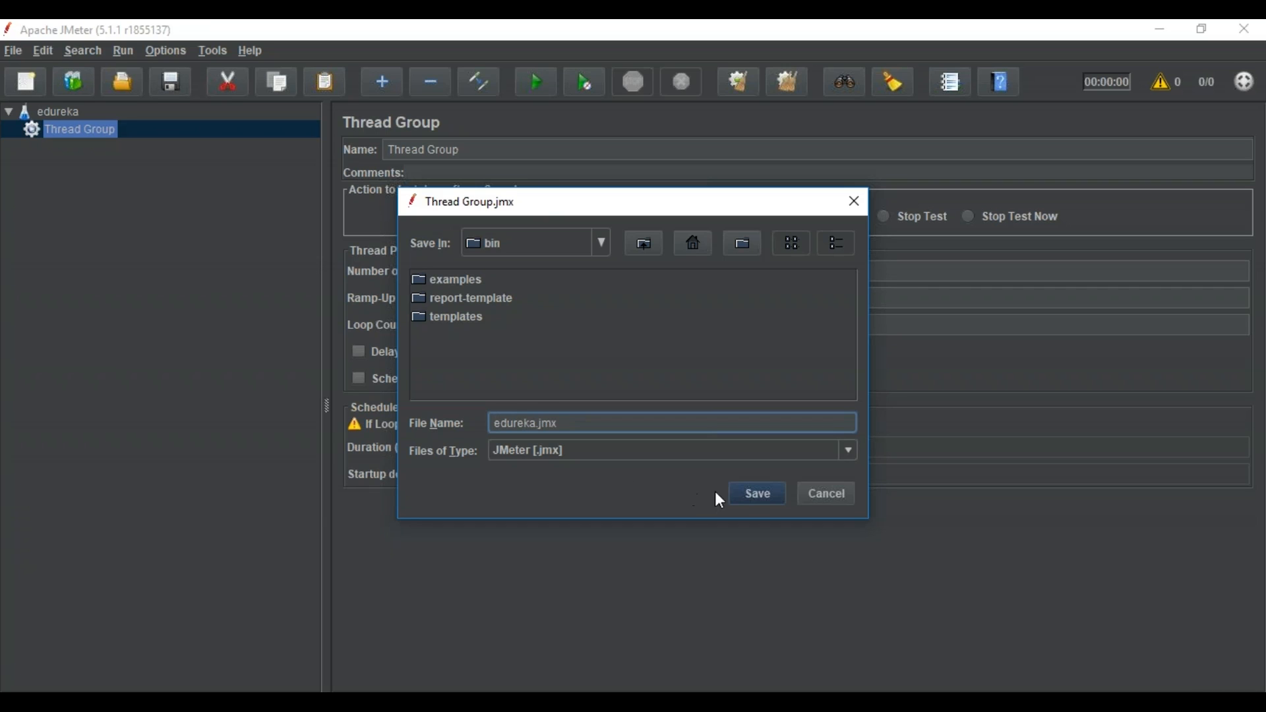
click(753, 493)
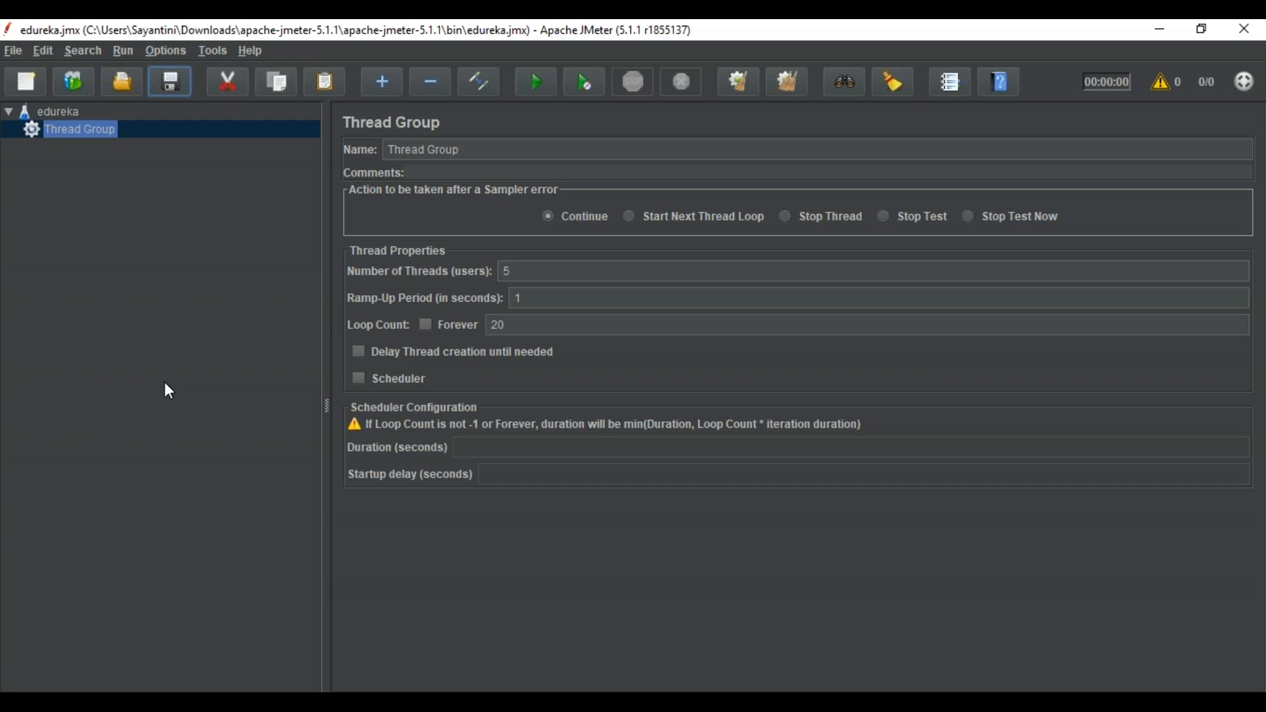
- Add an HTTP Request sampler to the Thread Group
right_click(76, 131)
mouse_move(212, 142)
mouse_move(336, 141)
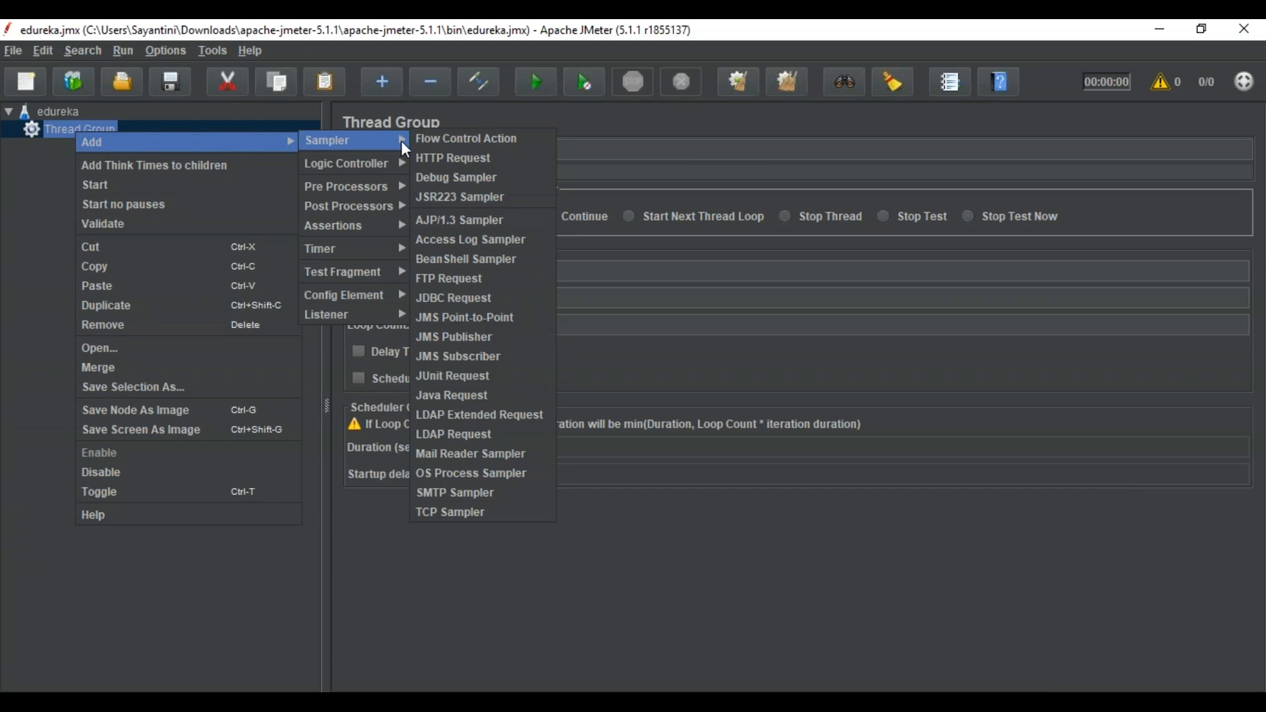
click(430, 158)
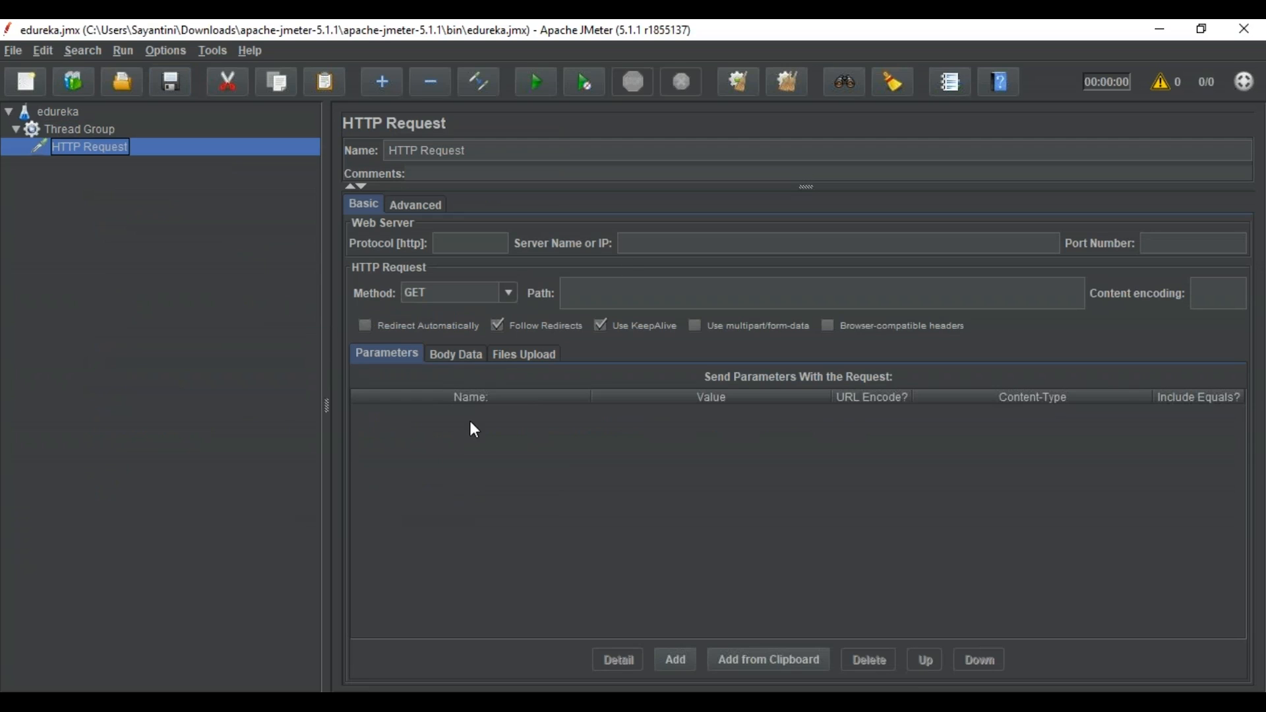
click(640, 251)
text(www.edureka.co)
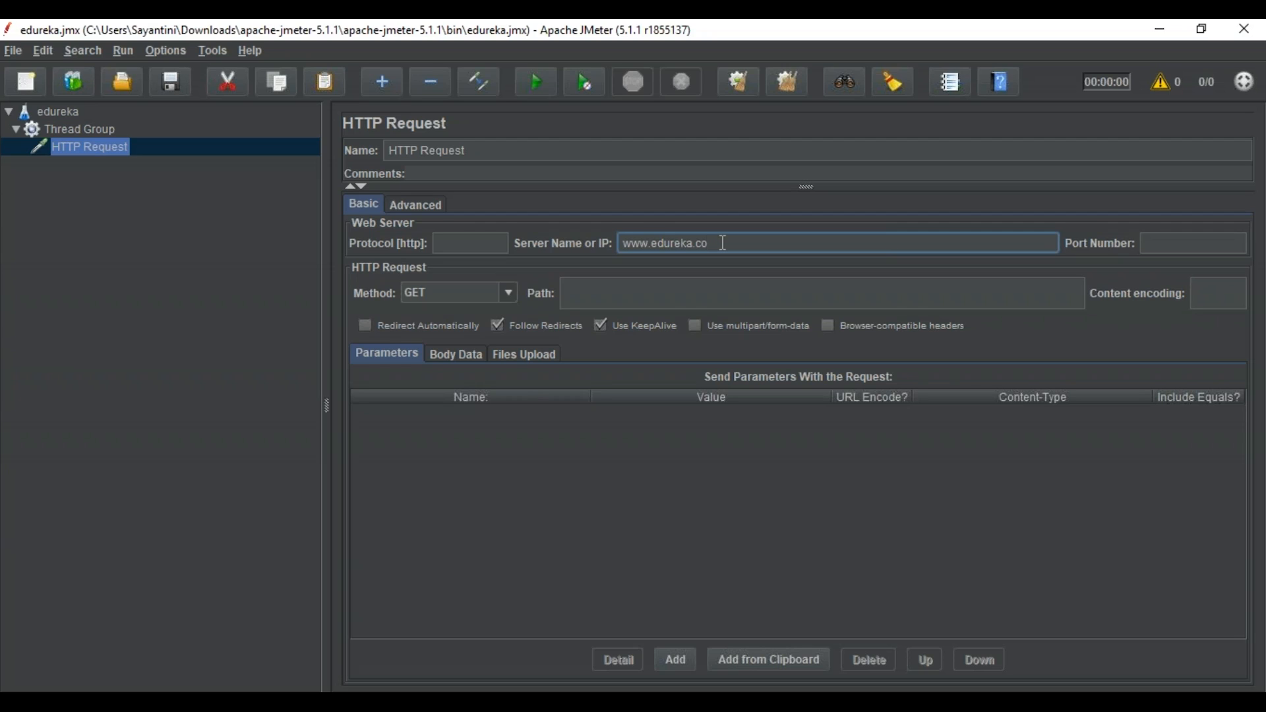
click(593, 296)
text(/)
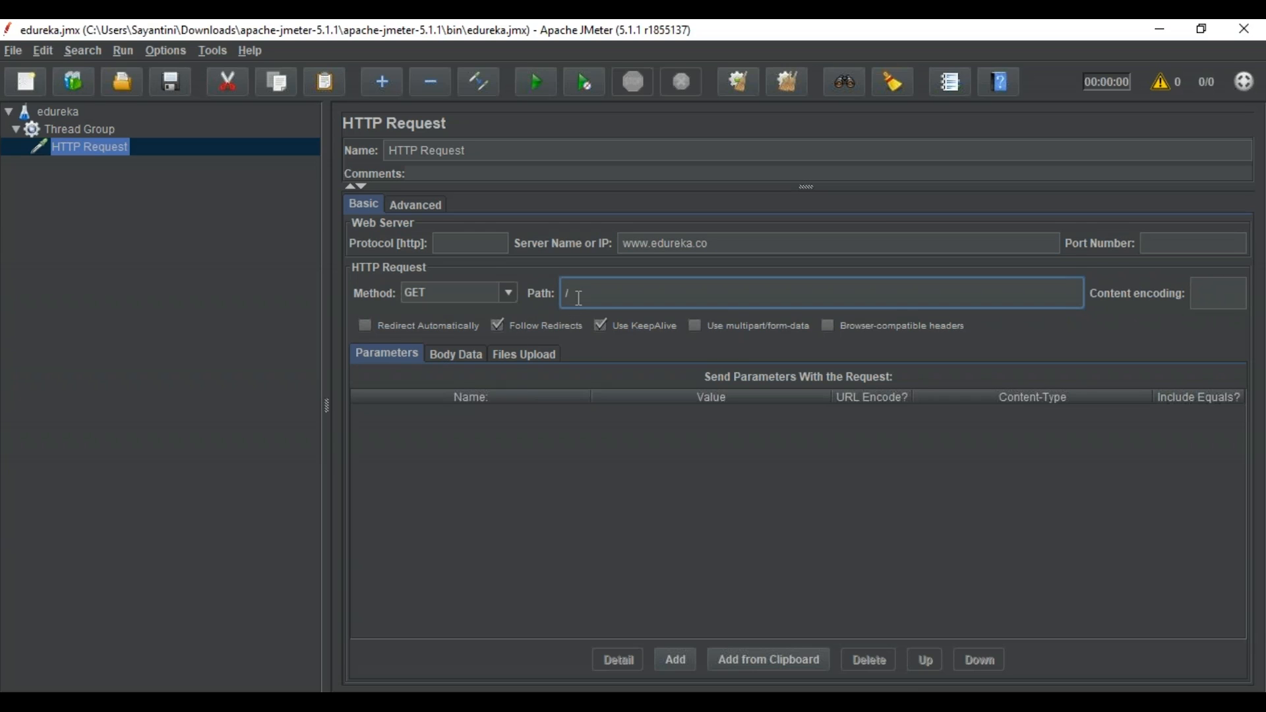
click(182, 87)
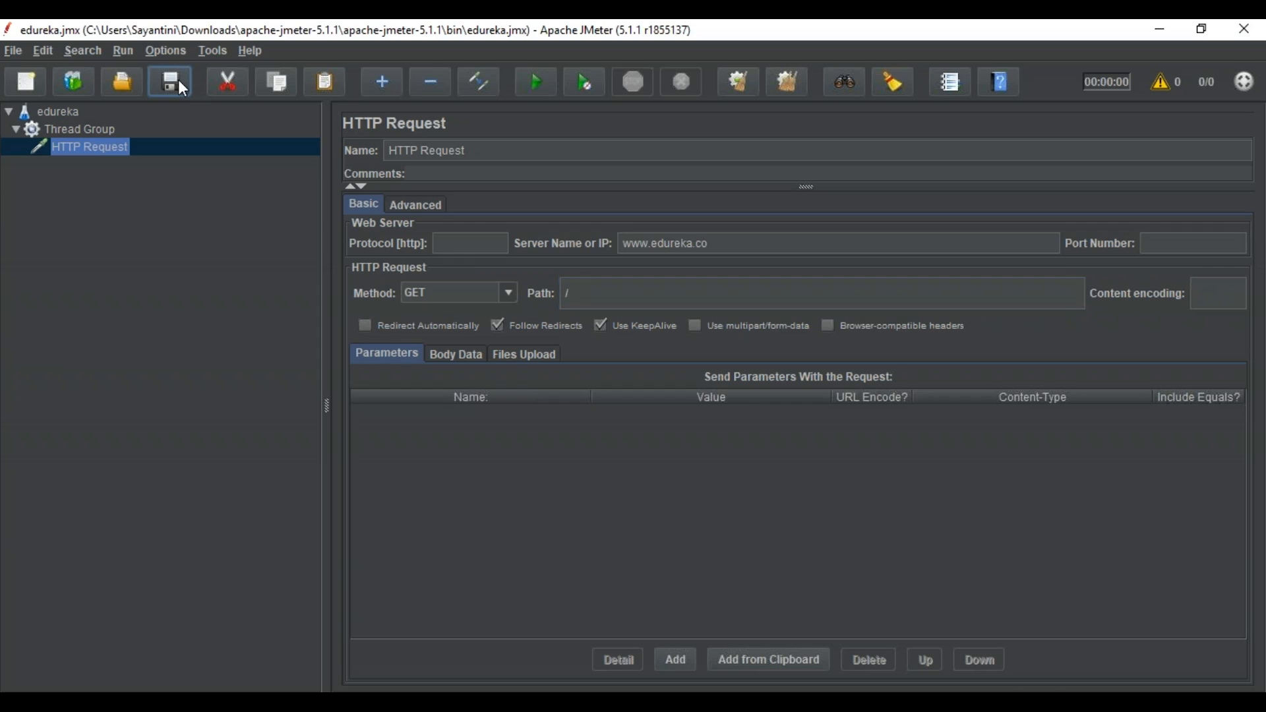
- Add a View Results in Table listener to the HTTP Request
right_click(100, 151)
mouse_move(358, 266)
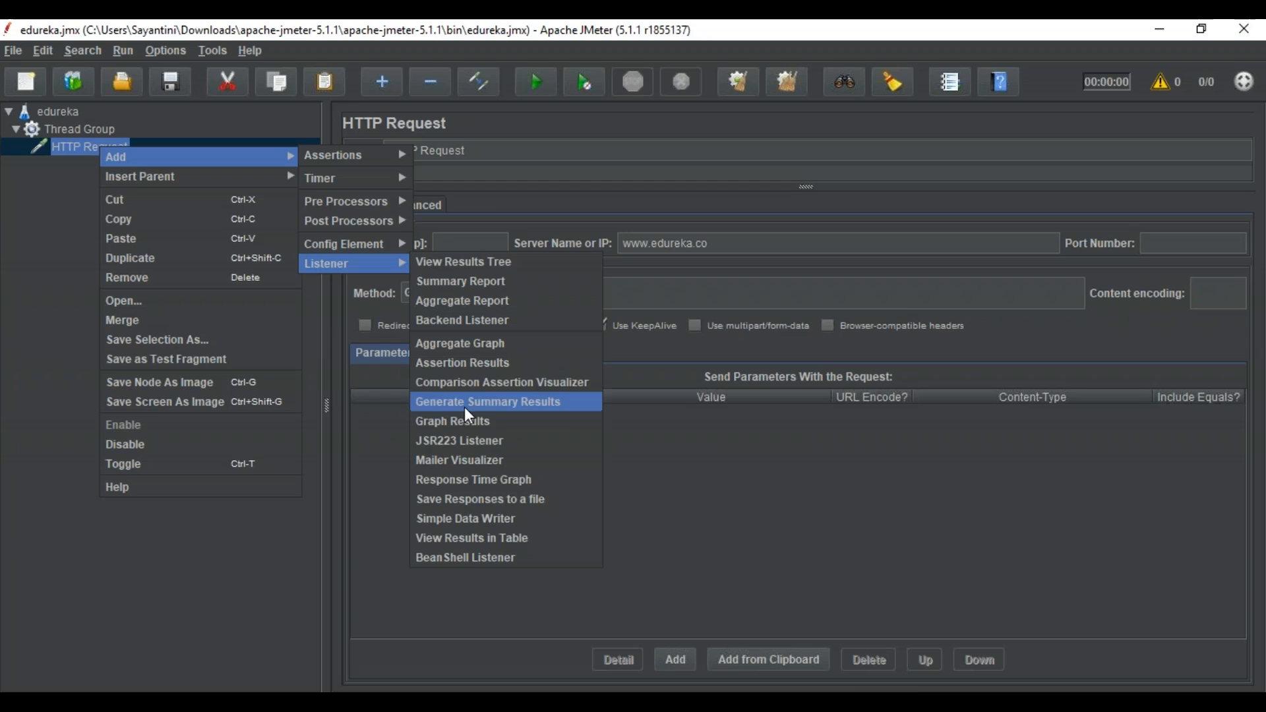
click(458, 539)
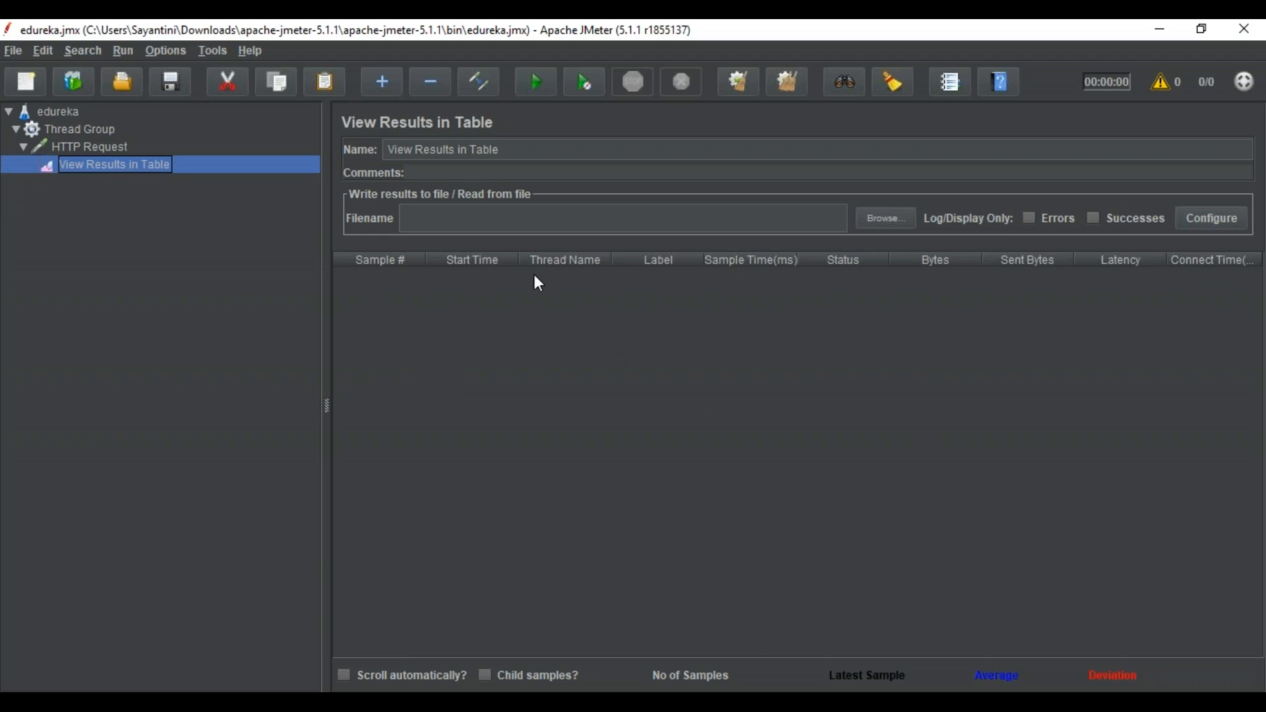
- Run the test plan and review the sample rows down to the latest ones in the results table
click(537, 82)
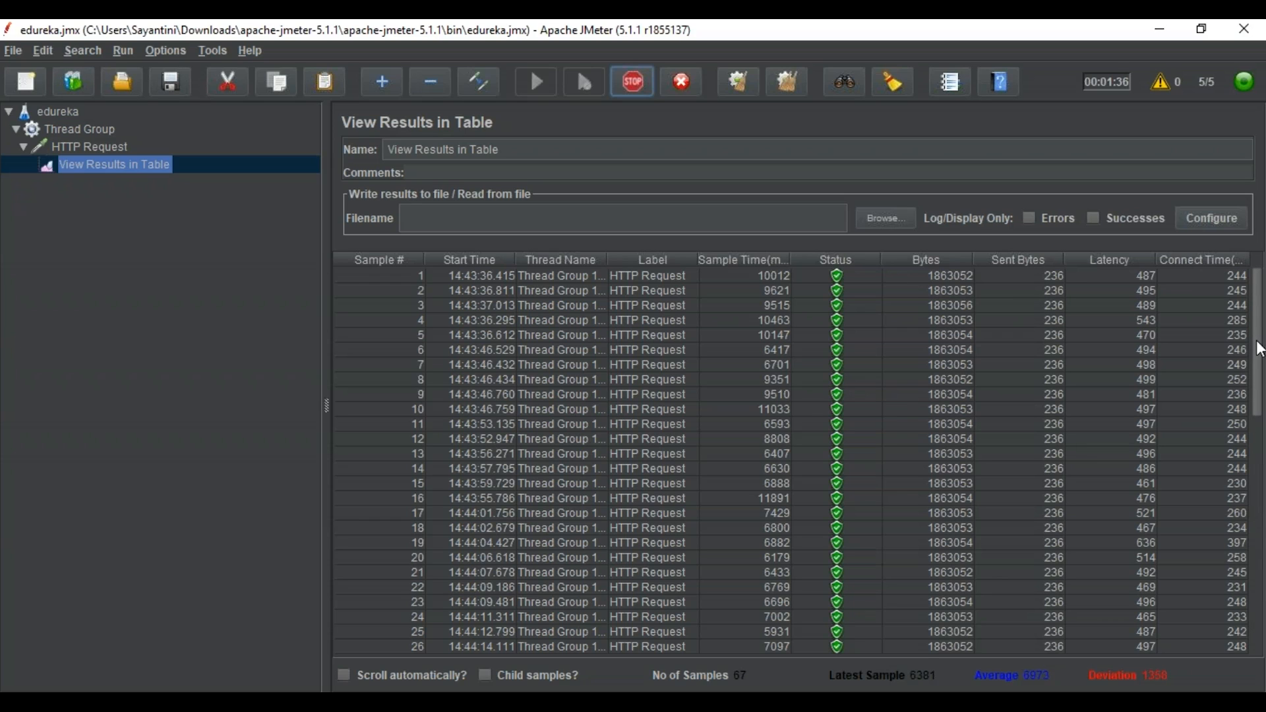
drag(1260, 349, 1253, 585)
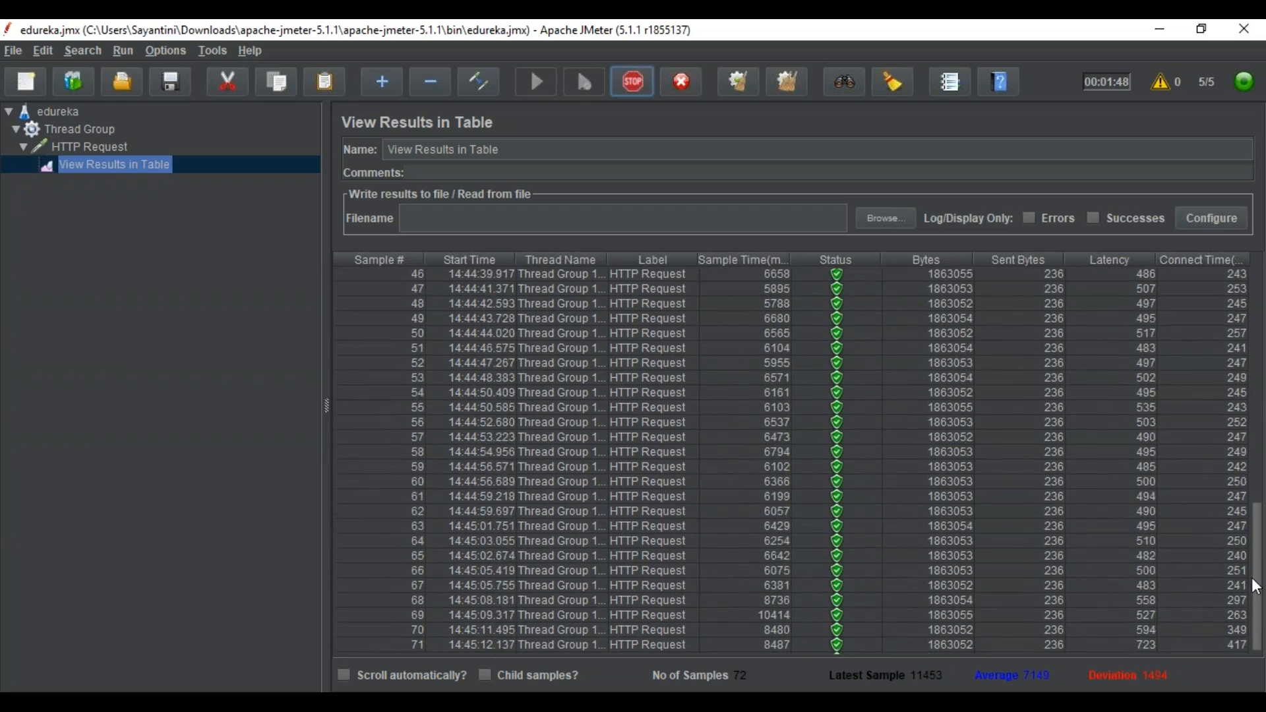